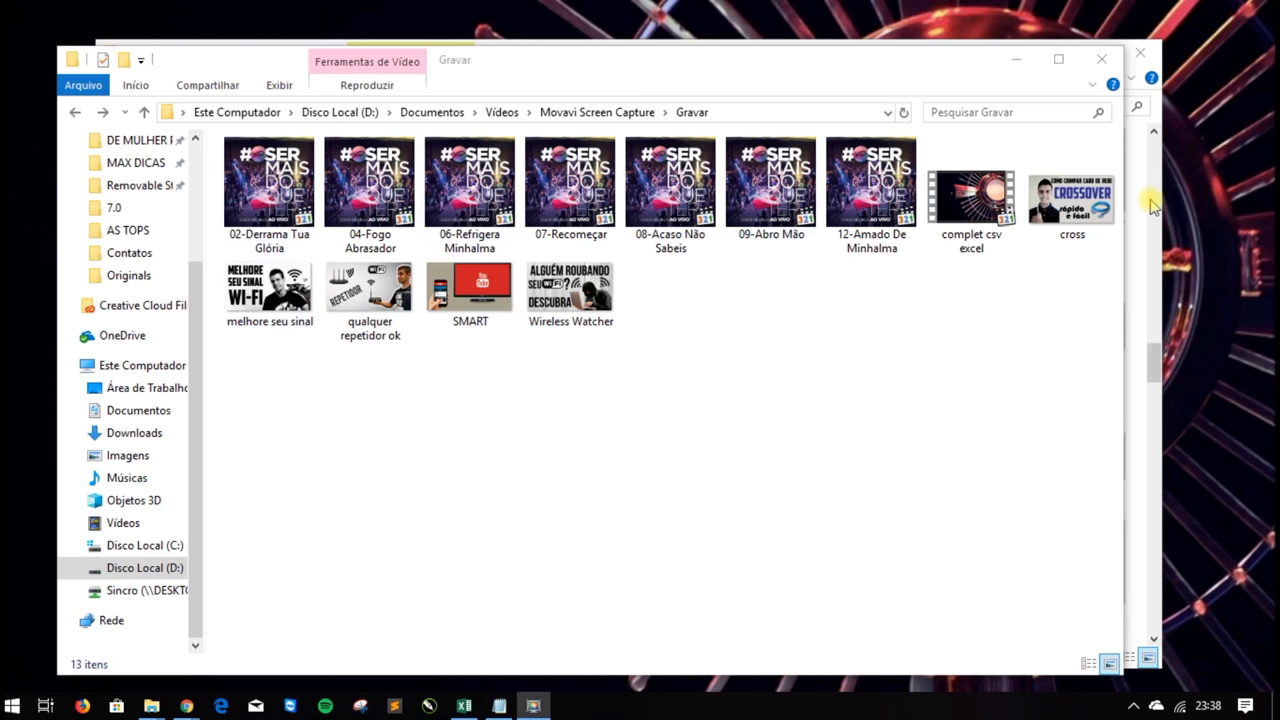
{"action": "left_click", "coordinate": [972, 198]}
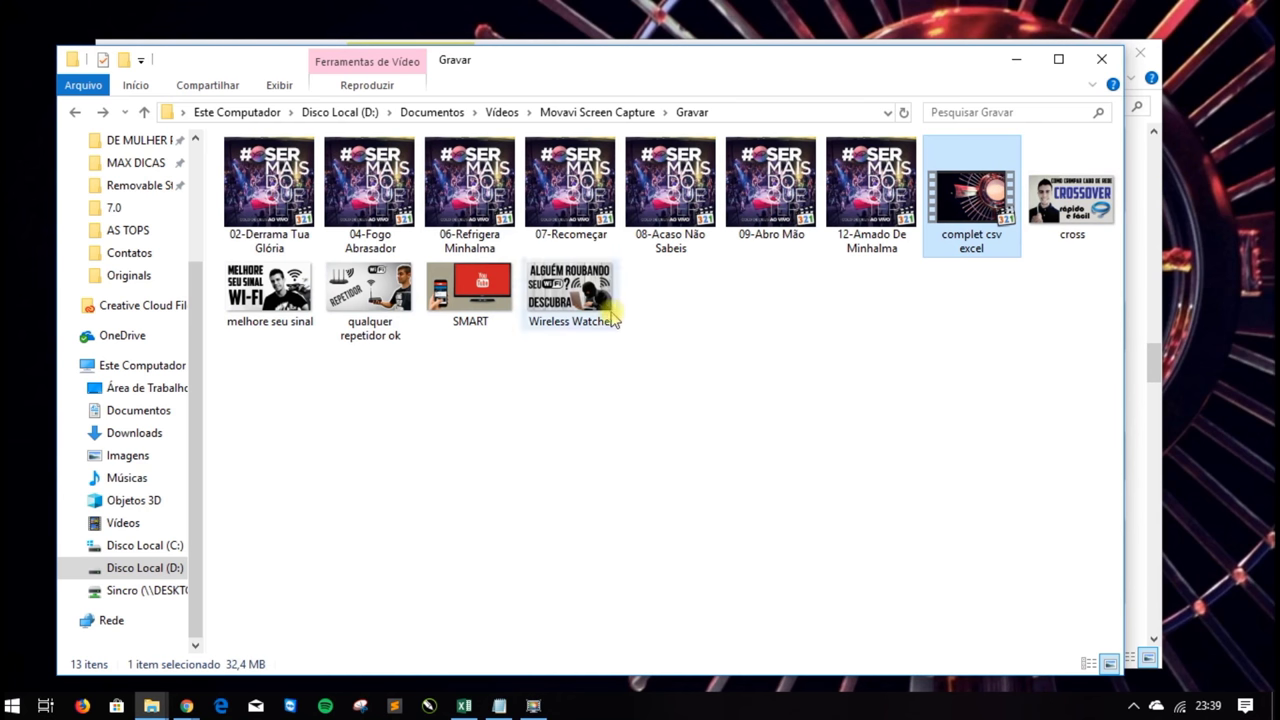
{"action": "left_click", "coordinate": [392, 385]}
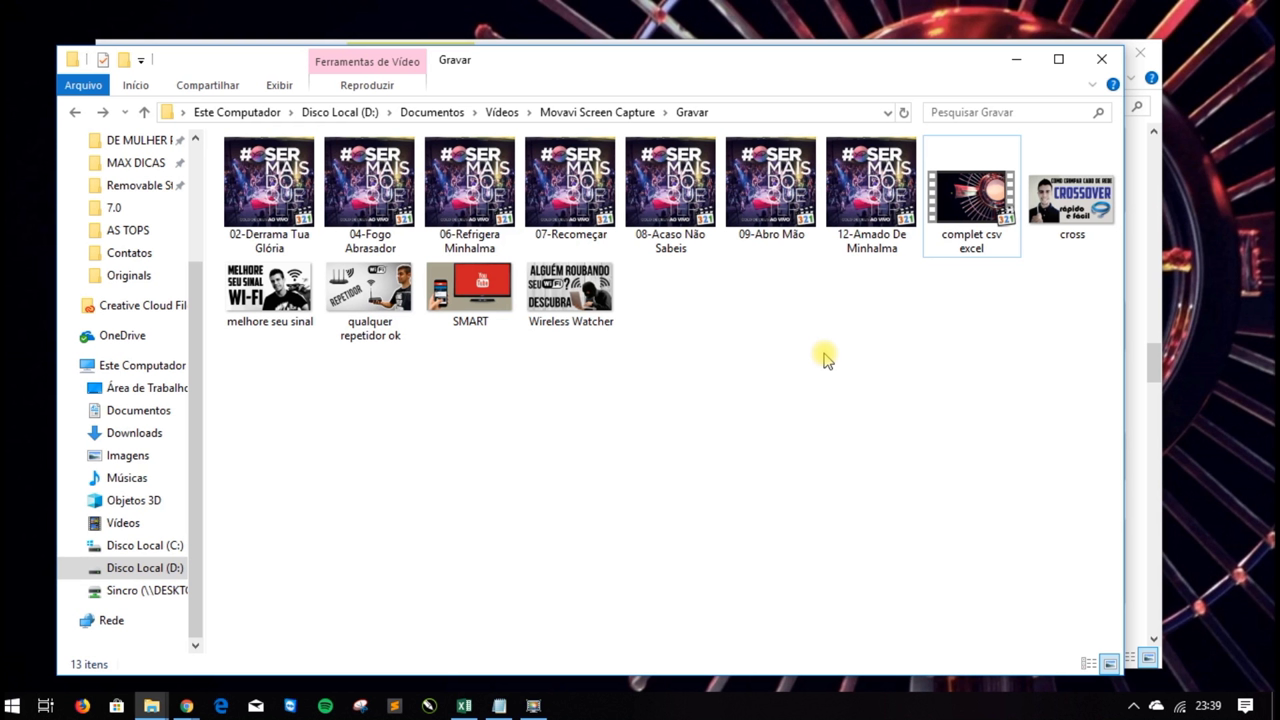
{"action": "left_click", "coordinate": [958, 212]}
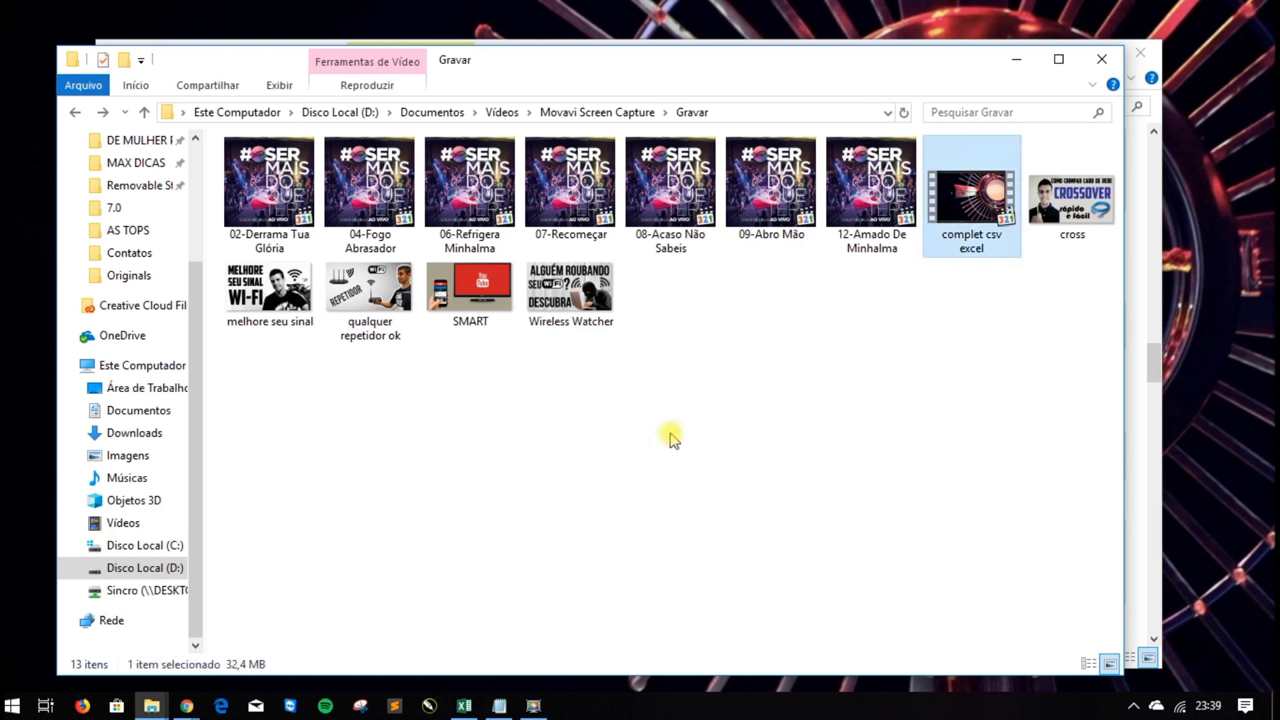
Select all files in the Gravar folder and view the Send to destinations, including the DVD-RW drive (E:)
{"action": "left_click_drag", "start_coordinate": [248, 386], "coordinate": [1097, 203]}
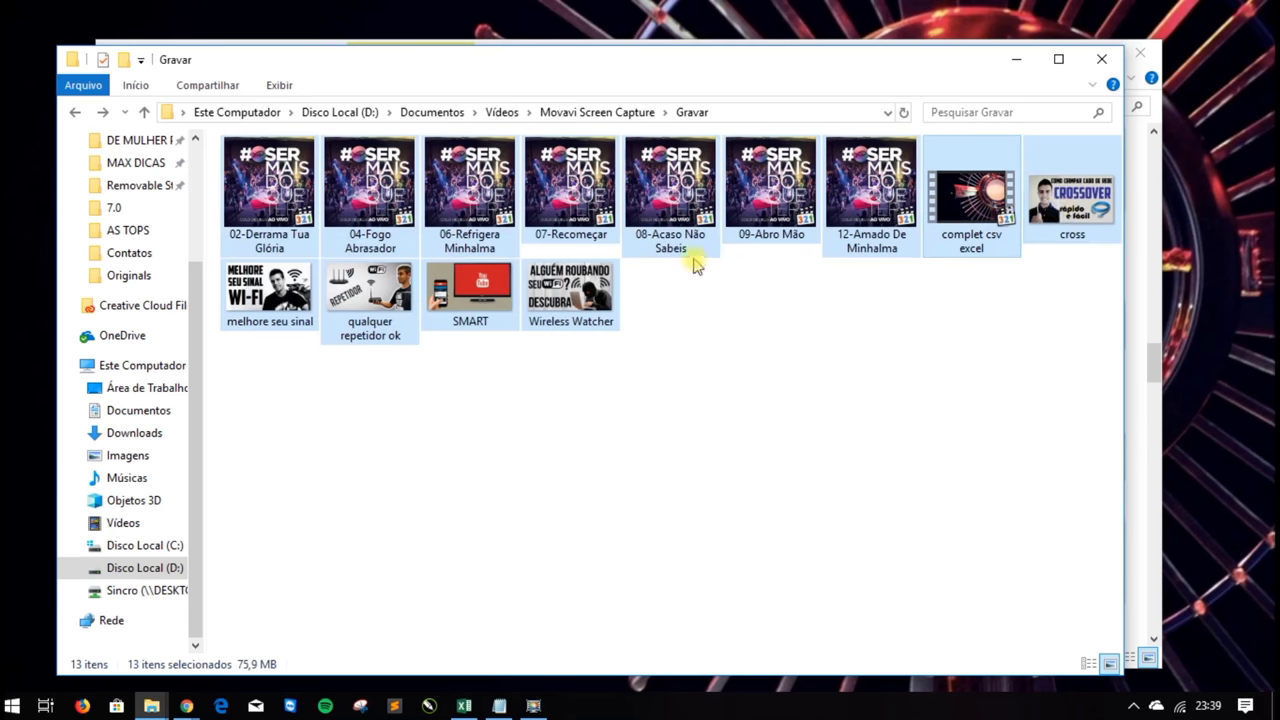
{"action": "right_click", "coordinate": [482, 200]}
{"action": "mouse_move", "coordinate": [580, 462]}
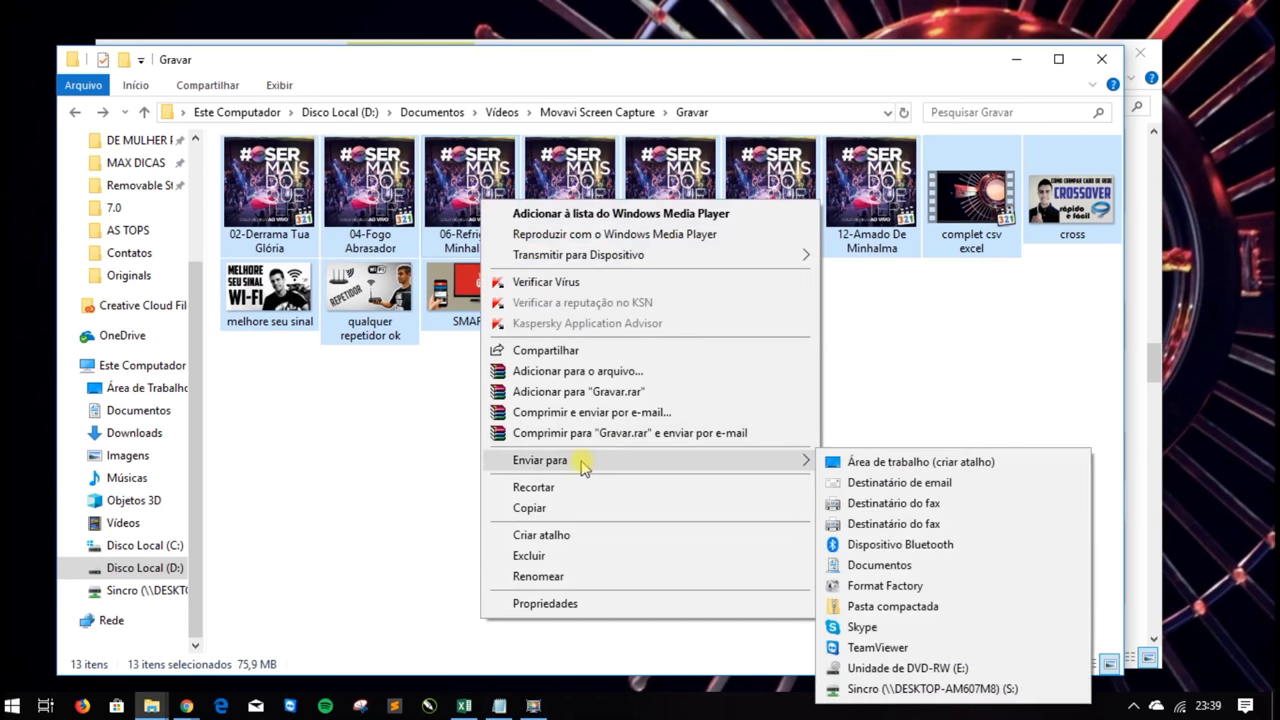
{"action": "right_click", "coordinate": [459, 204]}
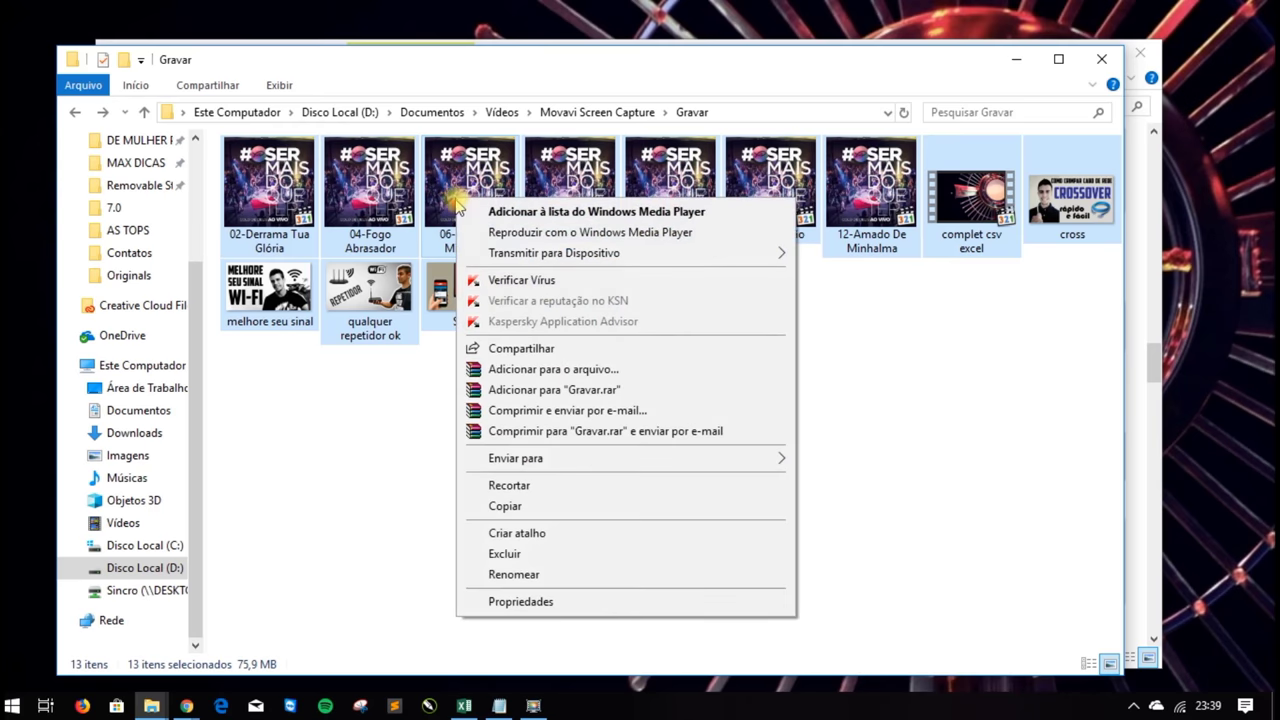
{"action": "mouse_move", "coordinate": [580, 458]}
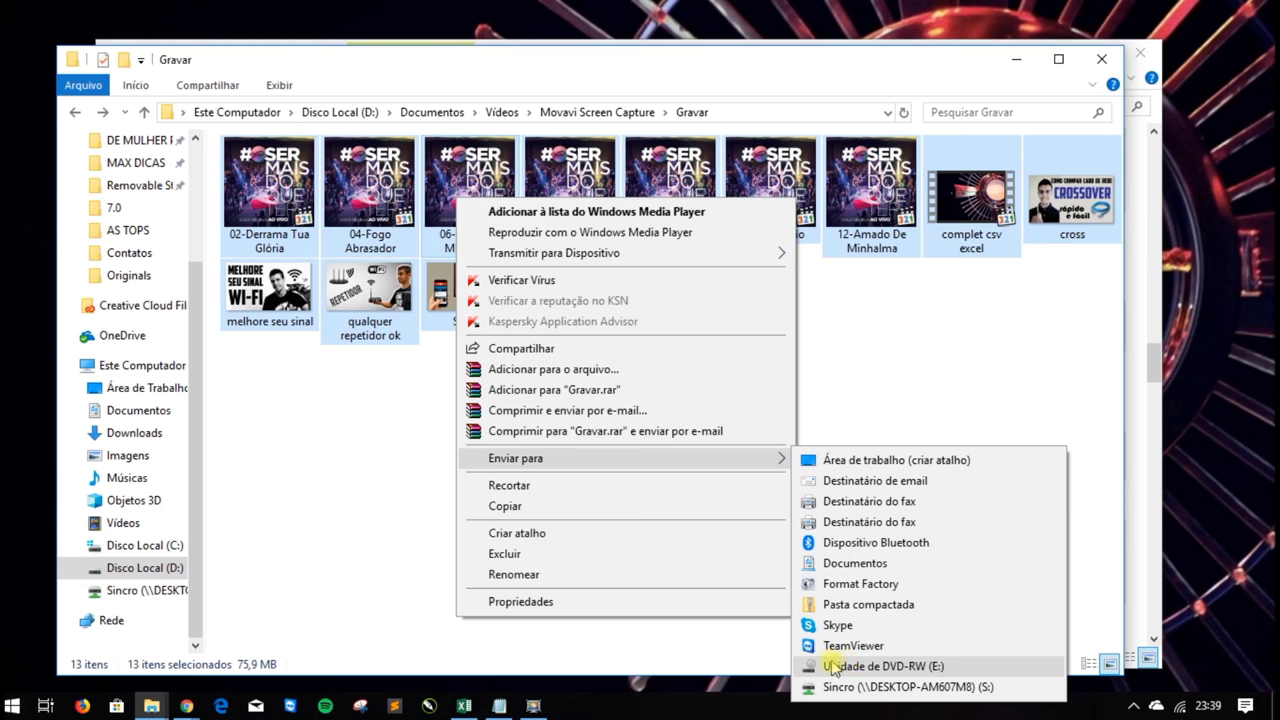
{"action": "left_click", "coordinate": [368, 468]}
Select all files in the Gravar folder and start burning them to disc
{"action": "left_click_drag", "start_coordinate": [284, 368], "coordinate": [1118, 160]}
{"action": "left_click", "coordinate": [212, 88]}
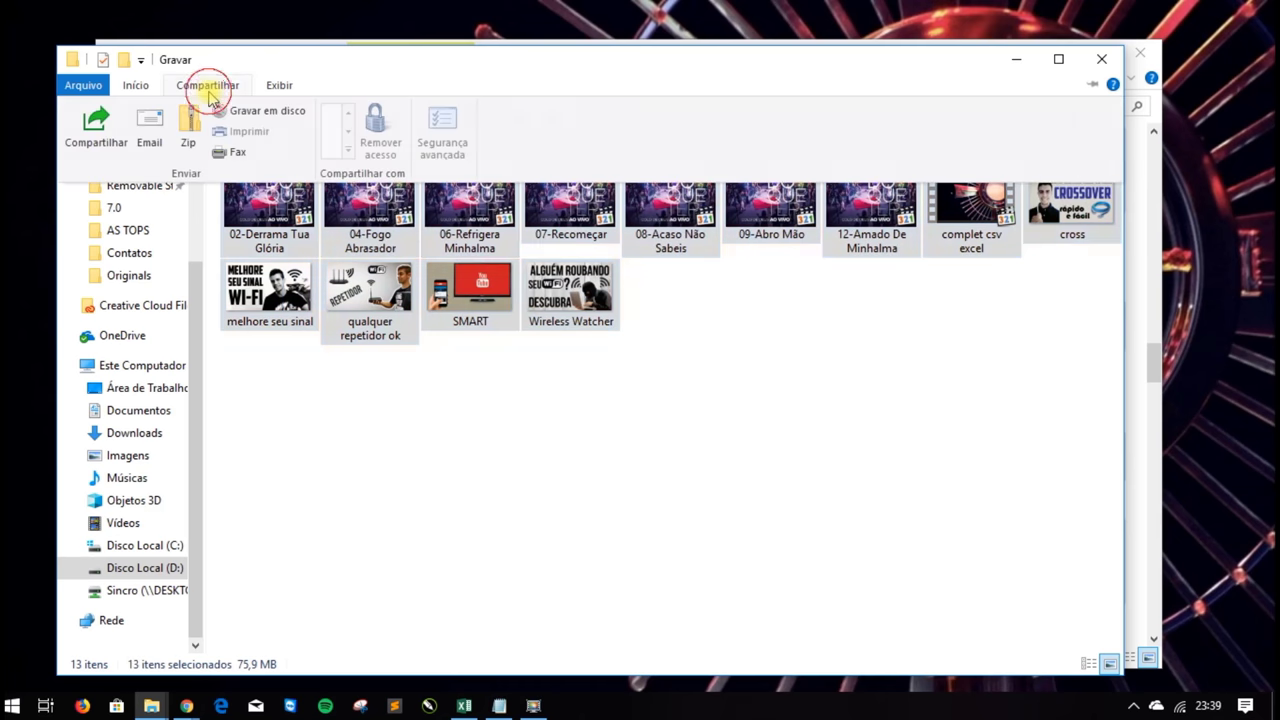
{"action": "left_click", "coordinate": [268, 111]}
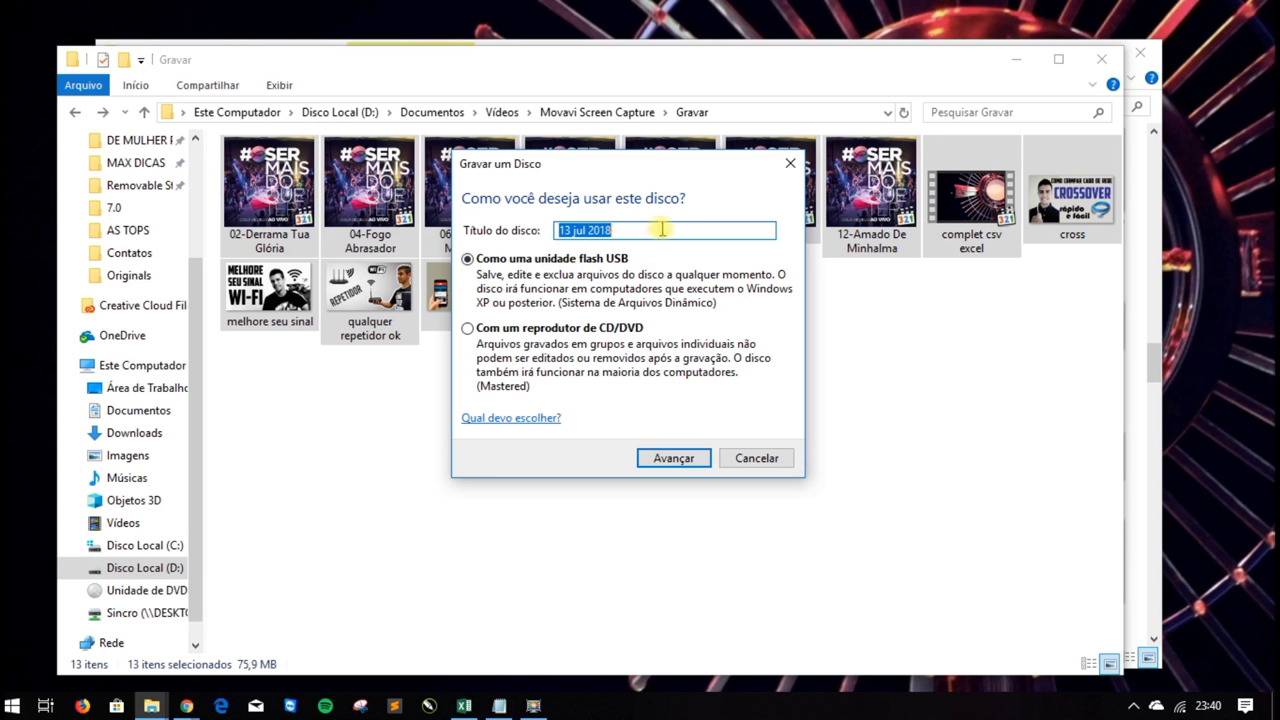
Title the disc "MAX dicas" and format it for use like a USB flash drive, so the files are burned
{"action": "type", "text": "MAX dicas"}
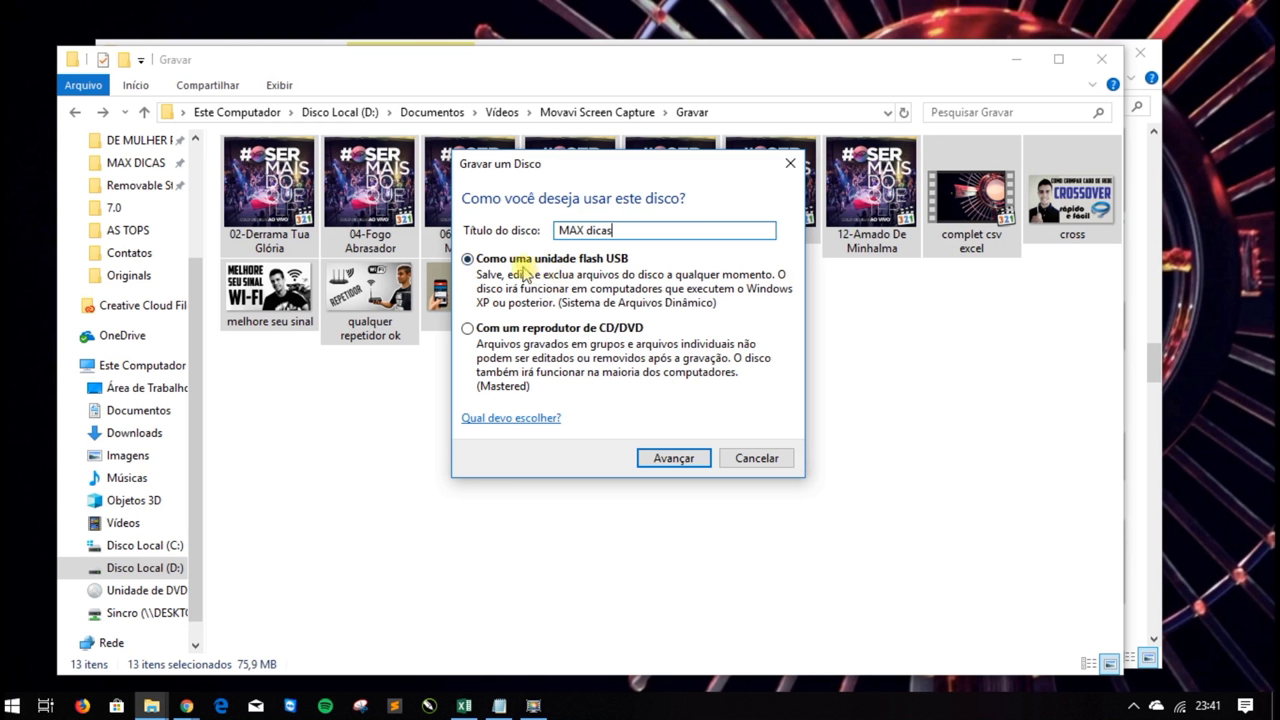
{"action": "left_click", "coordinate": [672, 458]}
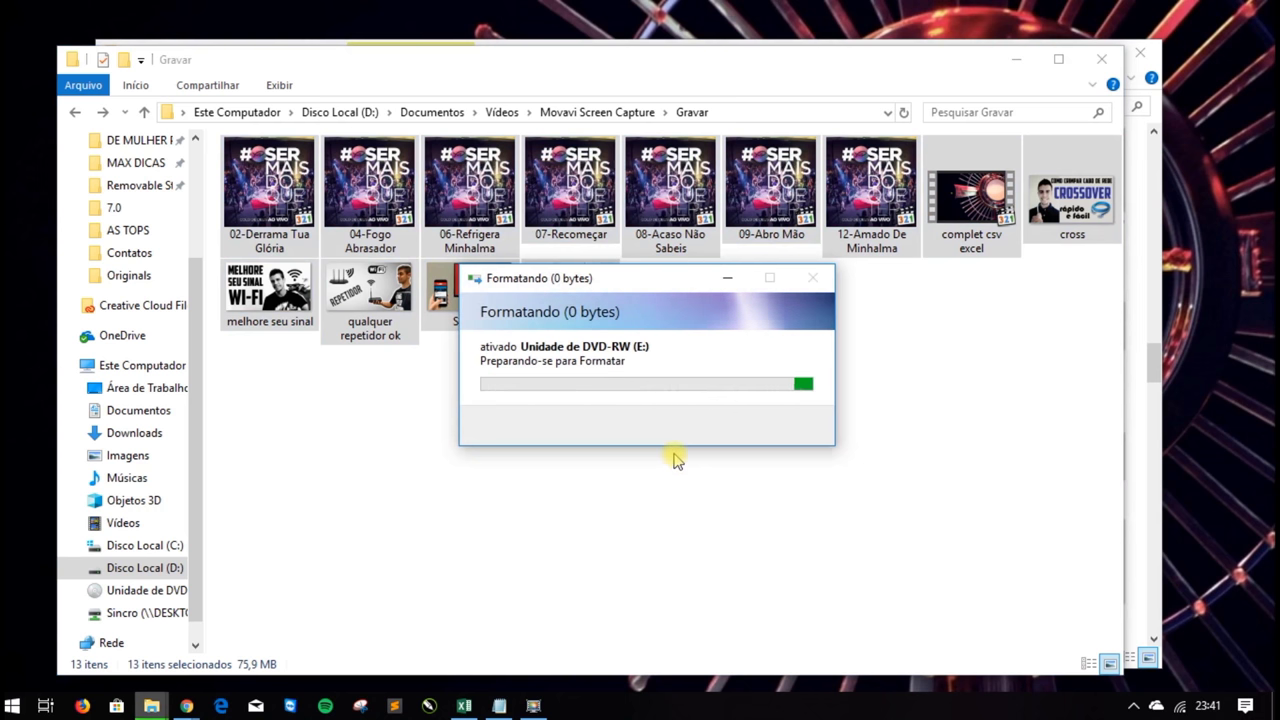
{"action": "left_click_drag", "start_coordinate": [645, 290], "coordinate": [650, 383]}
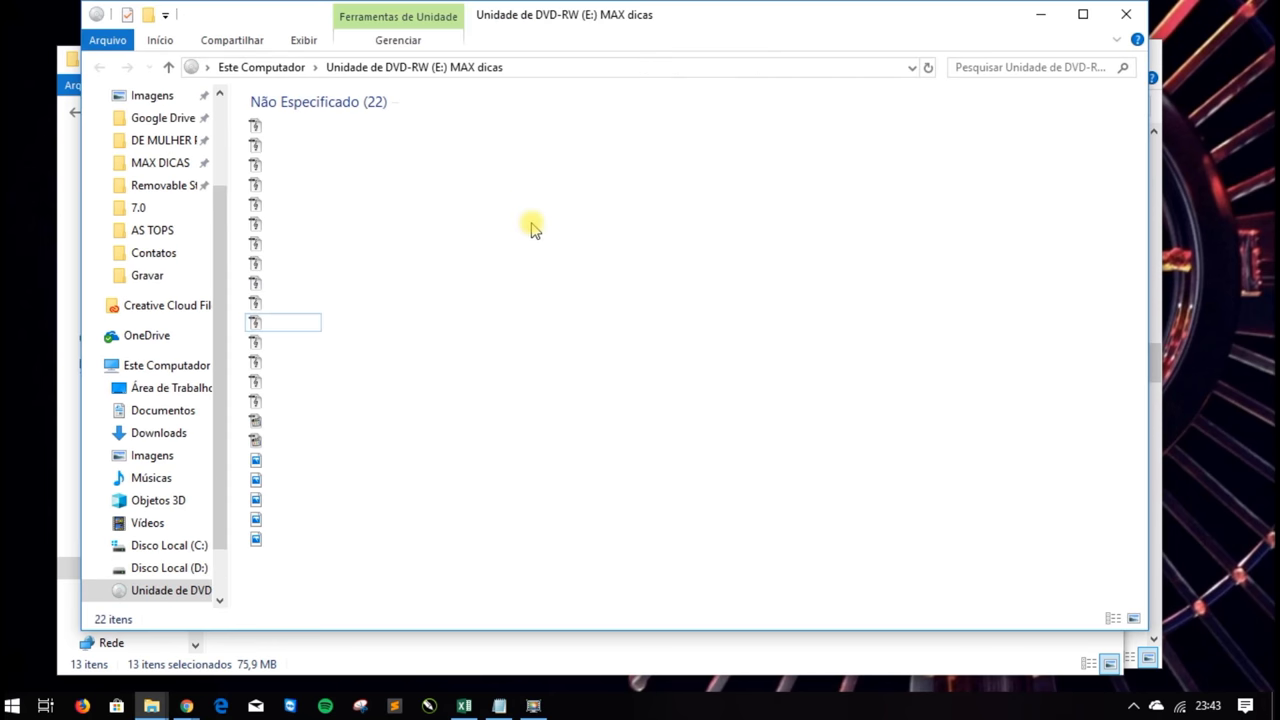
Show the burned disc's files as large icons and test 09-Abro Mão.mp3 from about 00:44, then close the player
{"action": "left_click", "coordinate": [306, 42]}
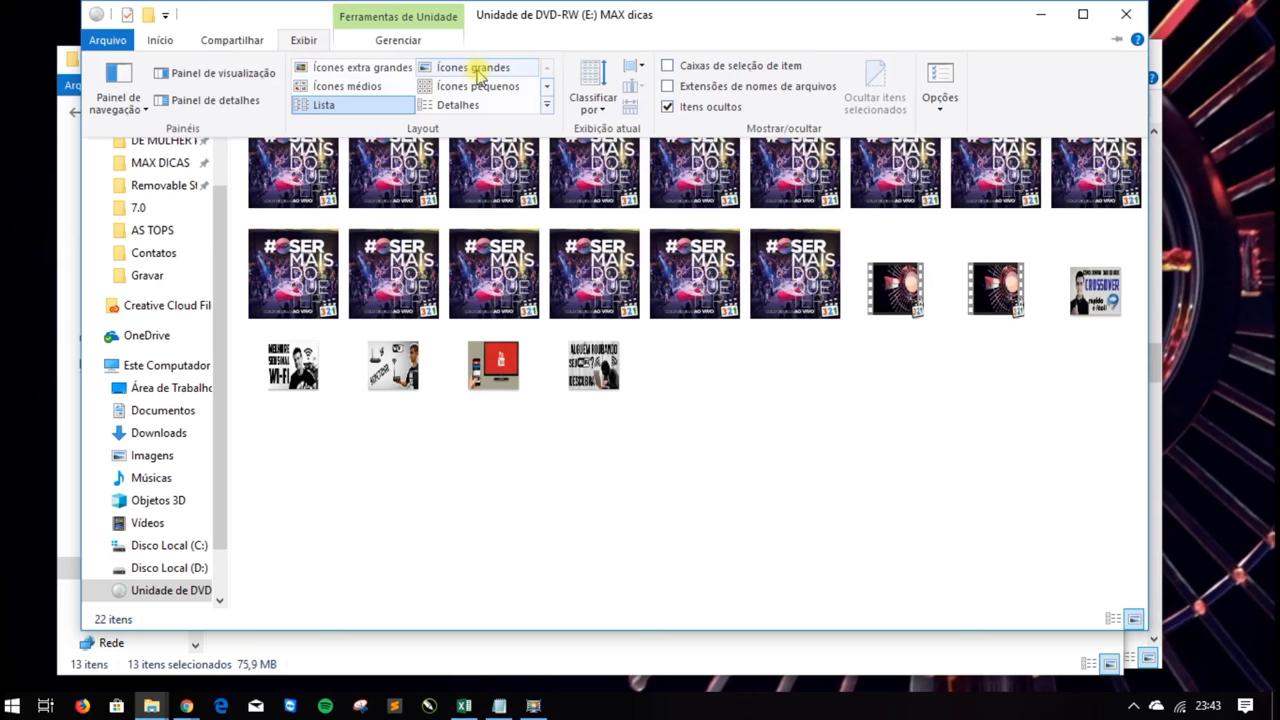
{"action": "left_click", "coordinate": [471, 66]}
{"action": "double_click", "coordinate": [595, 277]}
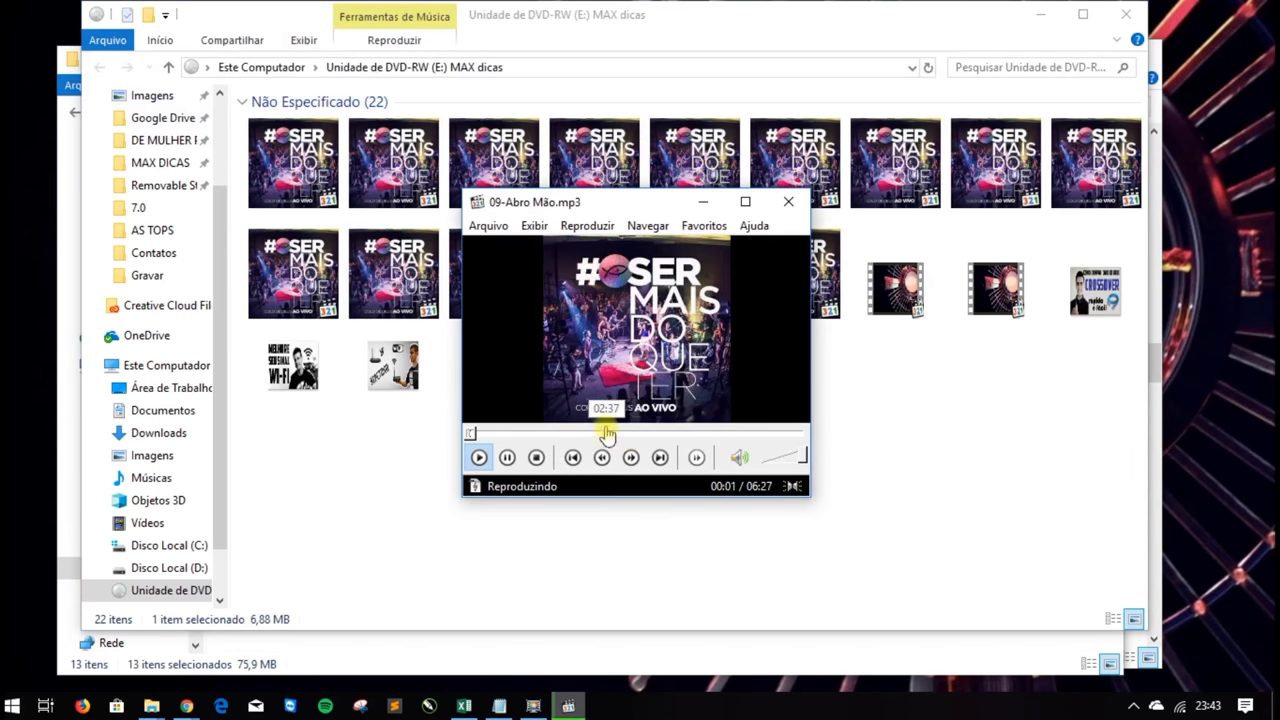
{"action": "left_click", "coordinate": [508, 433]}
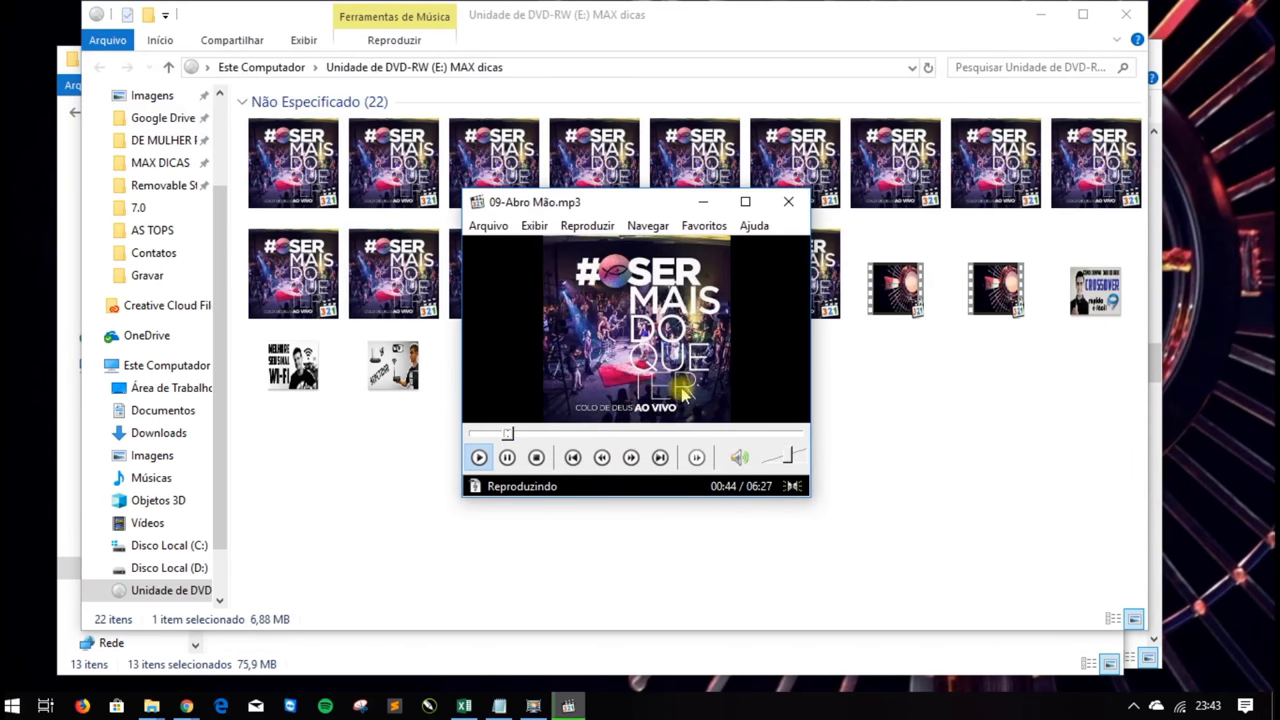
{"action": "left_click", "coordinate": [788, 201]}
Play the video complet csv excel.mp4 from the disc, skip ahead to about 00:17 and close the player
{"action": "double_click", "coordinate": [918, 296]}
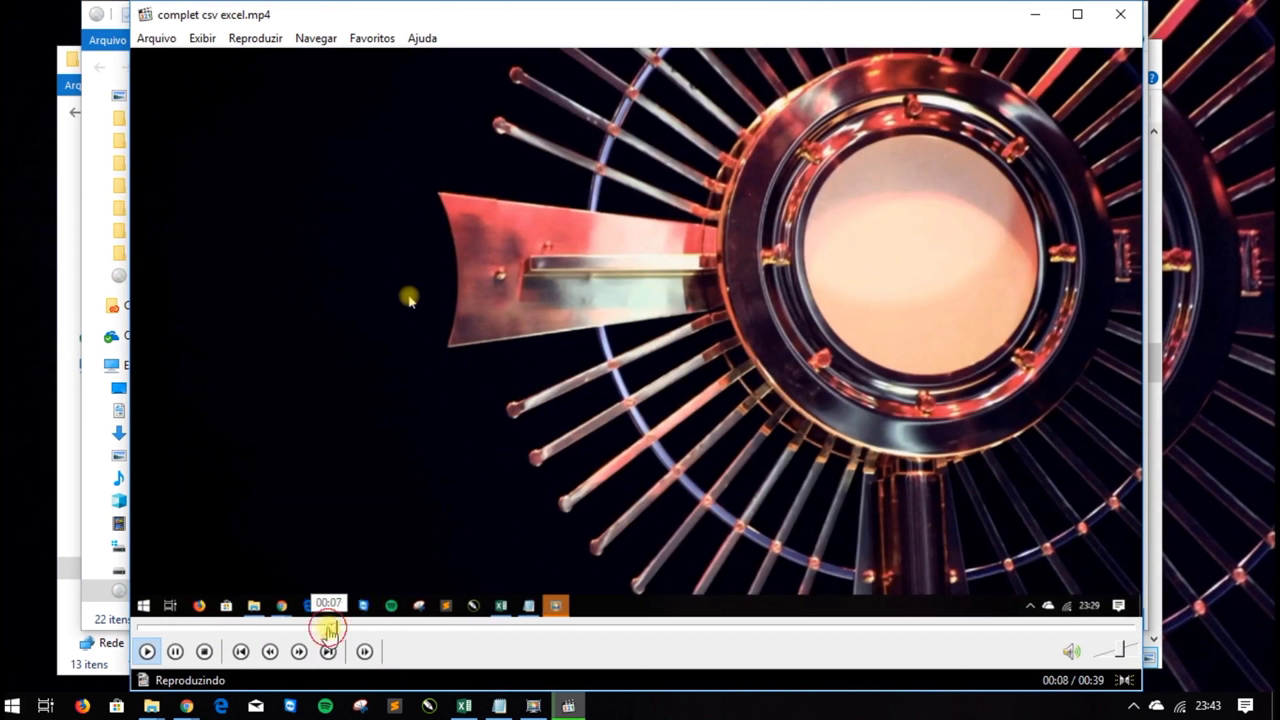
{"action": "left_click", "coordinate": [557, 628]}
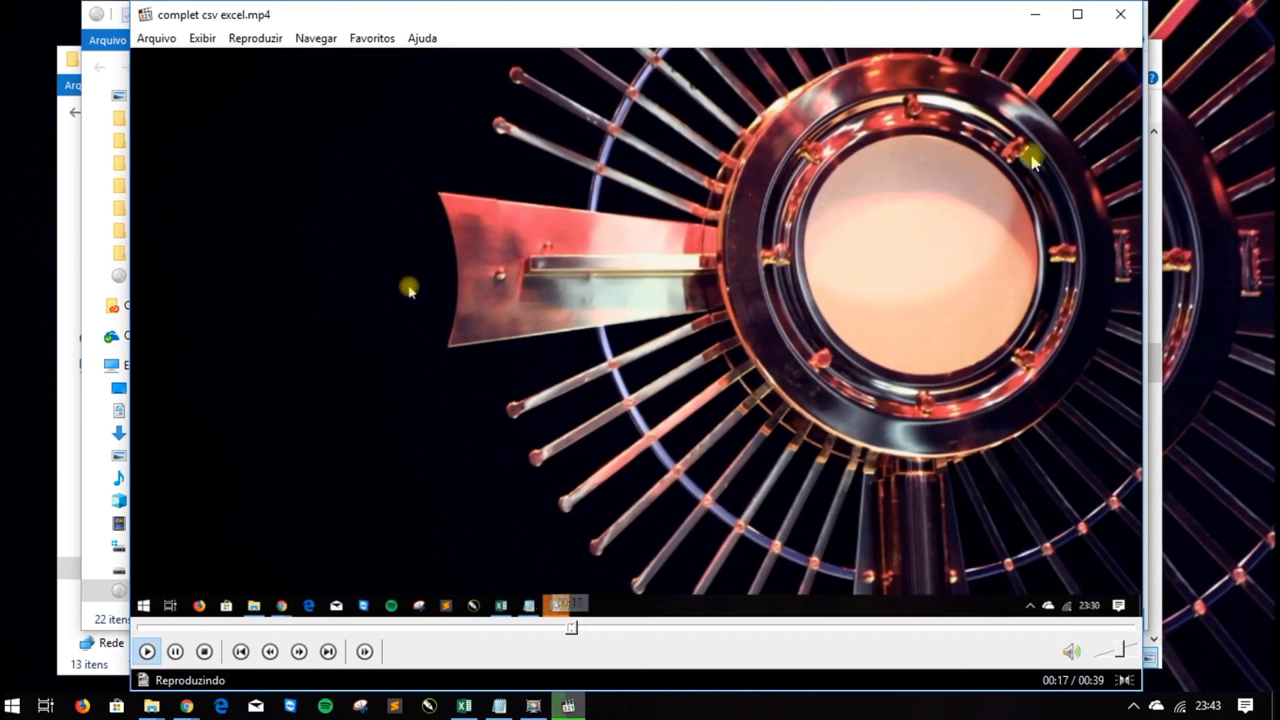
{"action": "left_click", "coordinate": [1120, 14]}
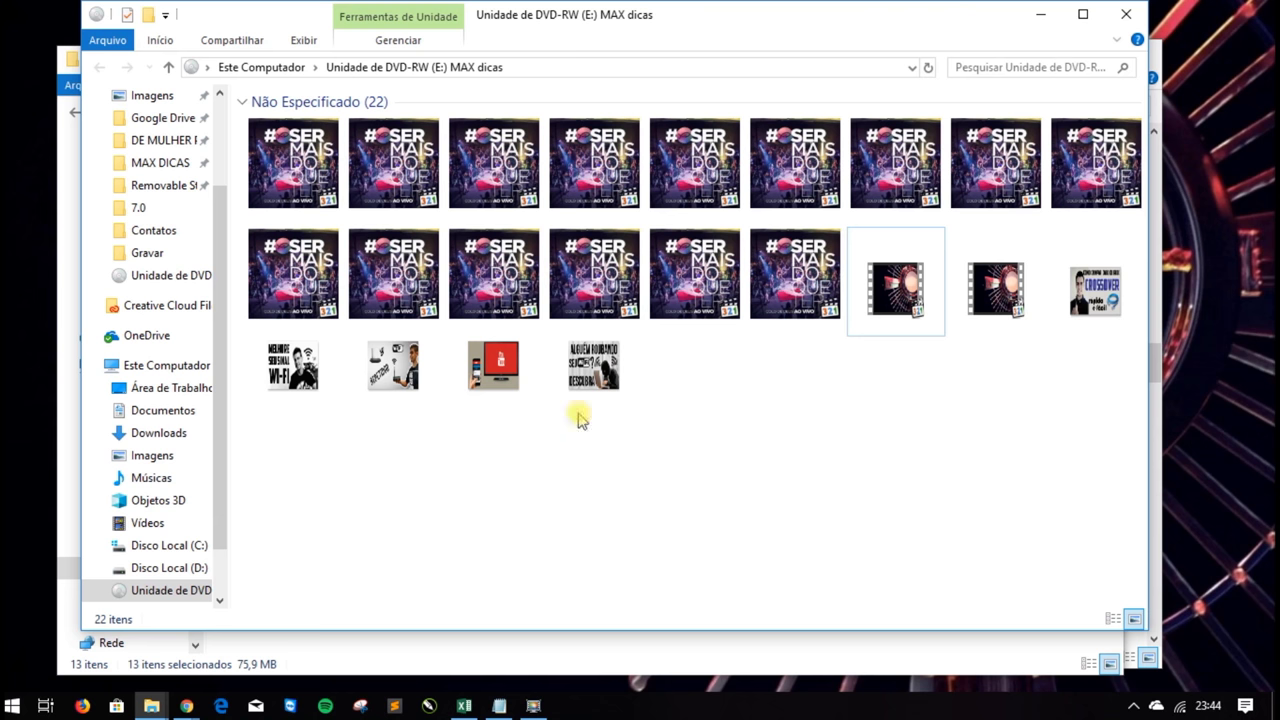
Close the disc window, the Gravar folder window and the remaining folder window behind it
{"action": "left_click", "coordinate": [1123, 27]}
{"action": "left_click", "coordinate": [804, 419]}
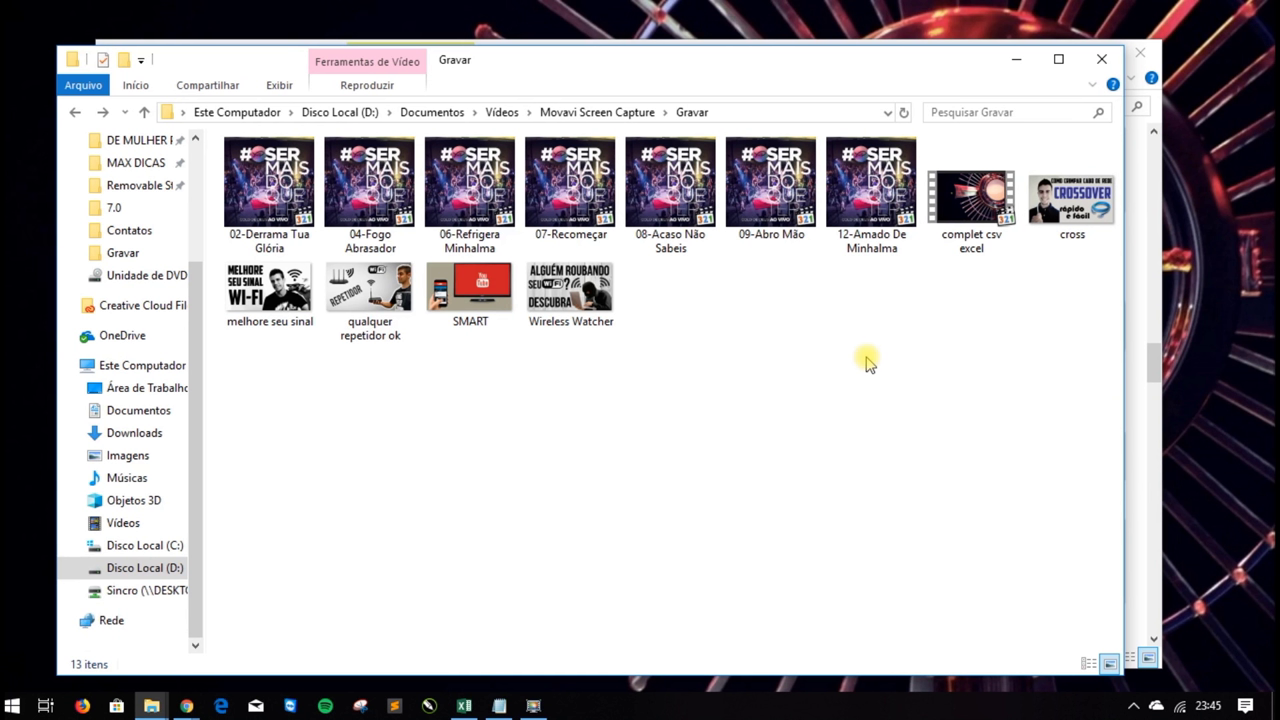
{"action": "left_click", "coordinate": [1101, 59]}
{"action": "left_click", "coordinate": [1140, 52]}
{"action": "left_click", "coordinate": [848, 242]}
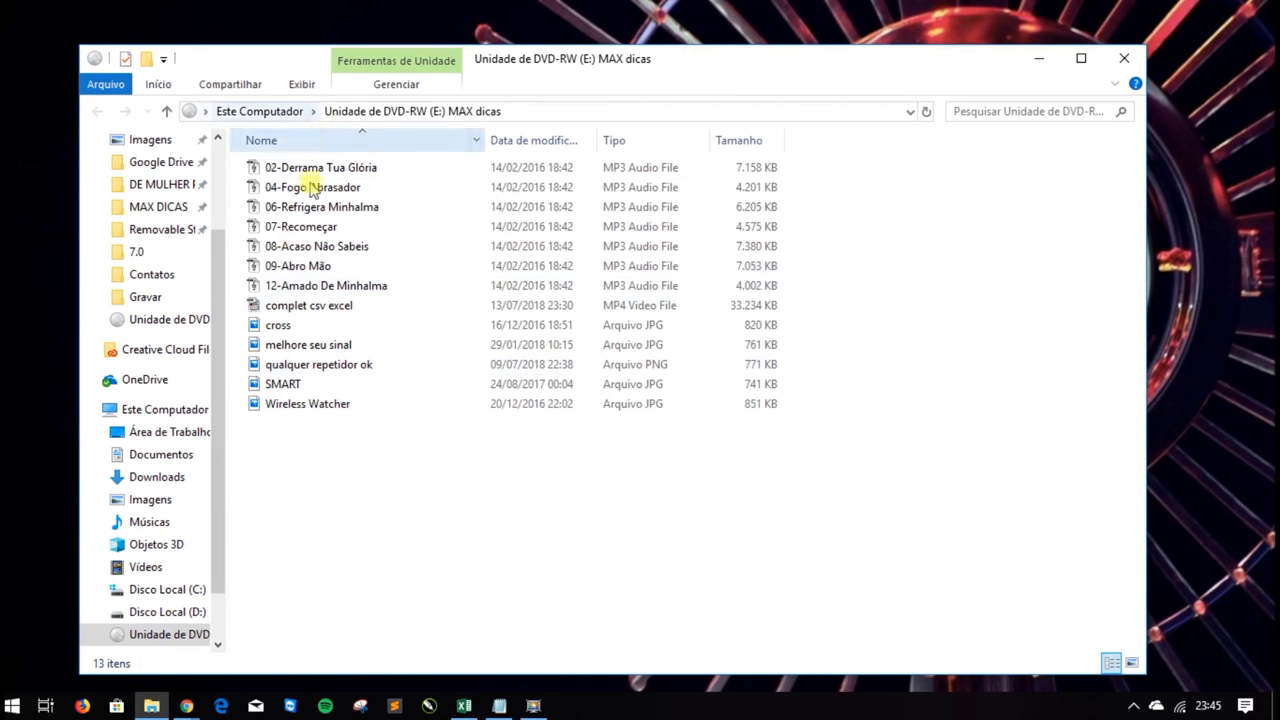
Show the files on the MAX dicas disc as extra large icons and look through all of them
{"action": "left_click", "coordinate": [312, 305]}
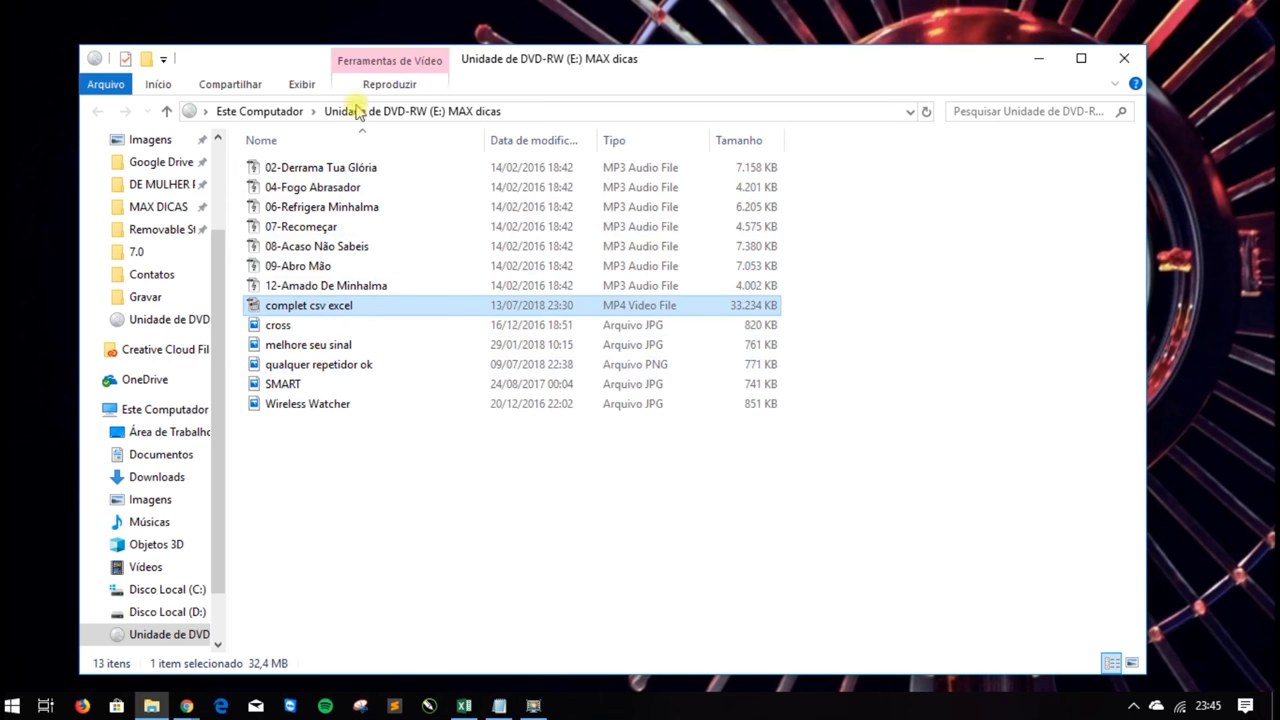
{"action": "left_click", "coordinate": [302, 84]}
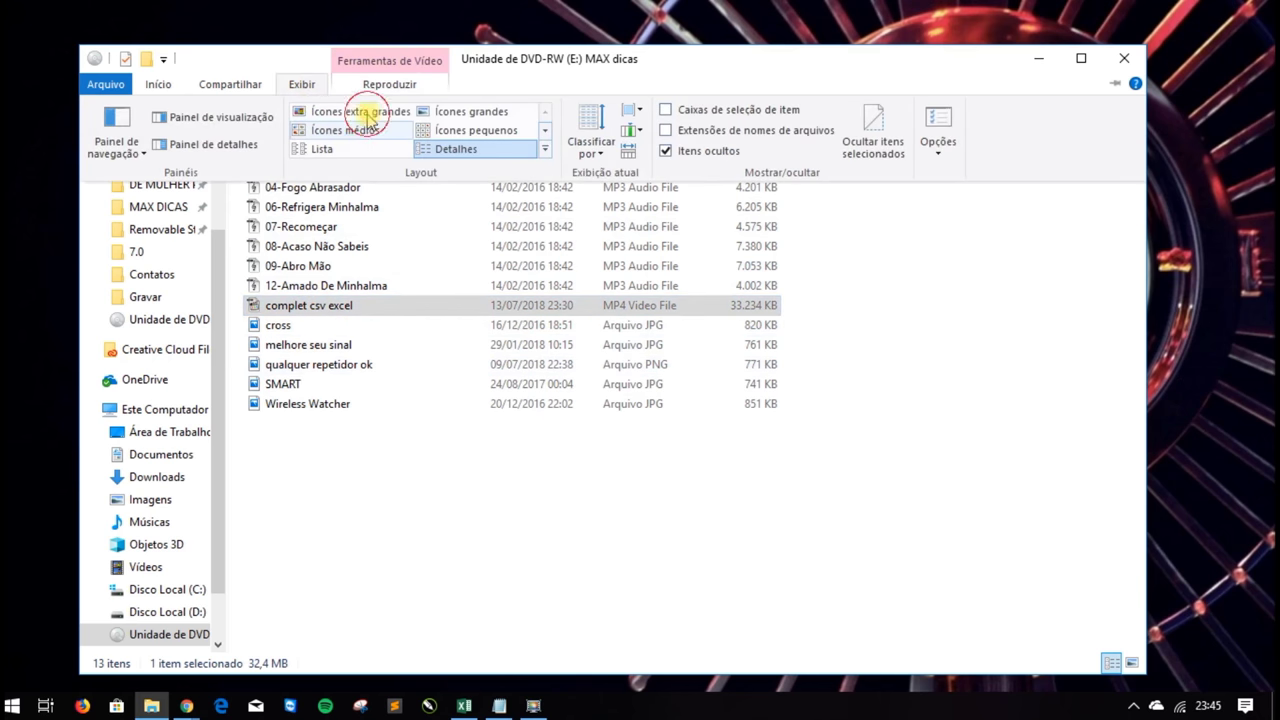
{"action": "scroll", "coordinate": [677, 391], "scroll_direction": "up", "scroll_amount": 3}
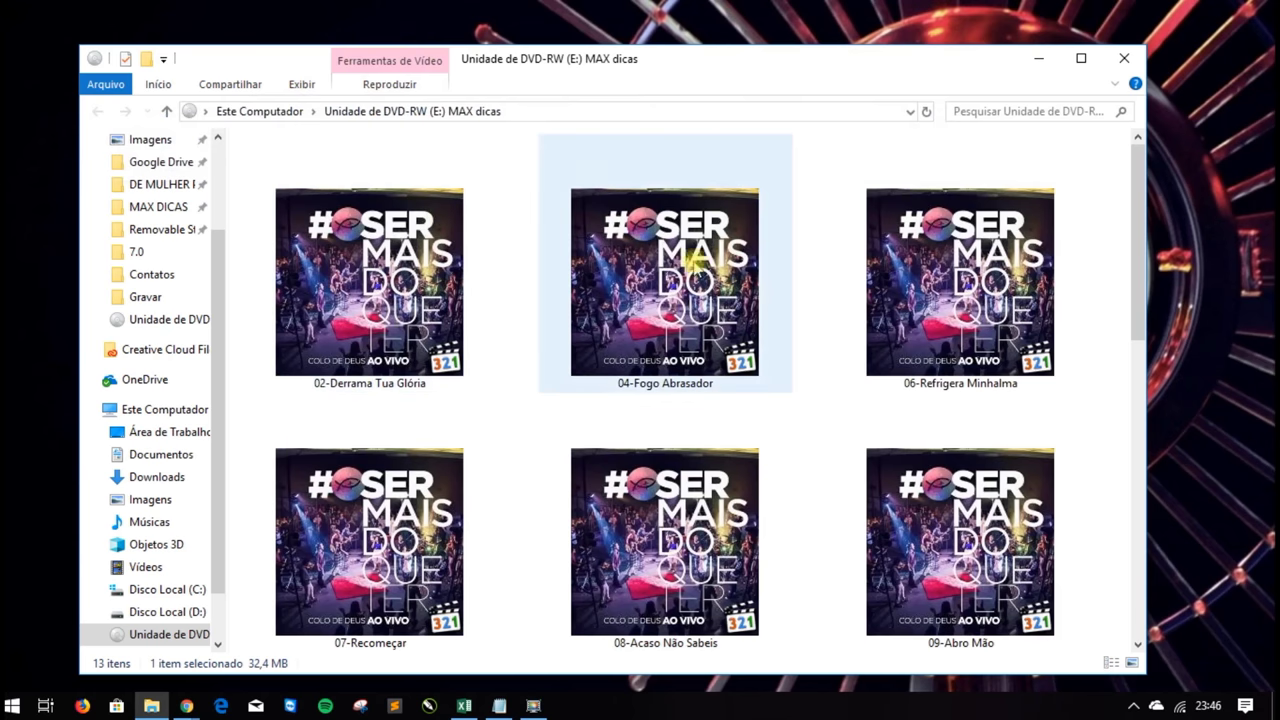
{"action": "scroll", "coordinate": [829, 331], "scroll_direction": "down", "scroll_amount": 5}
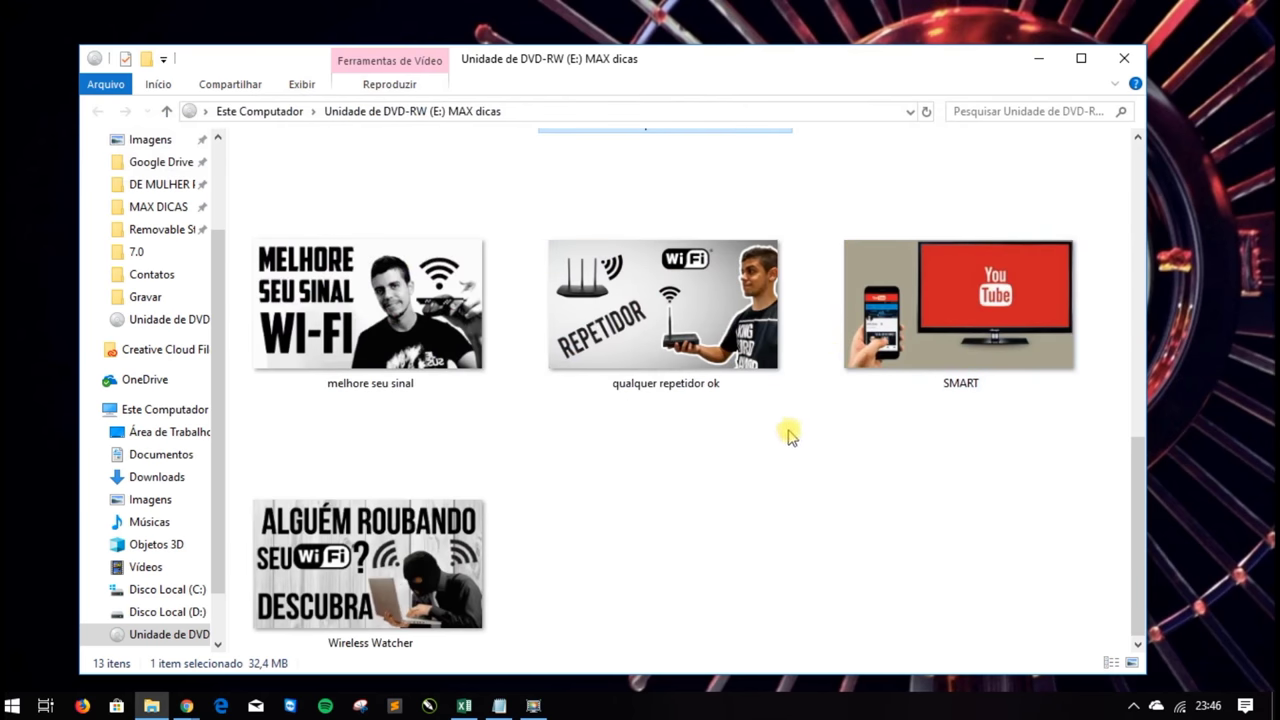
{"action": "scroll", "coordinate": [787, 435], "scroll_direction": "up", "scroll_amount": 5}
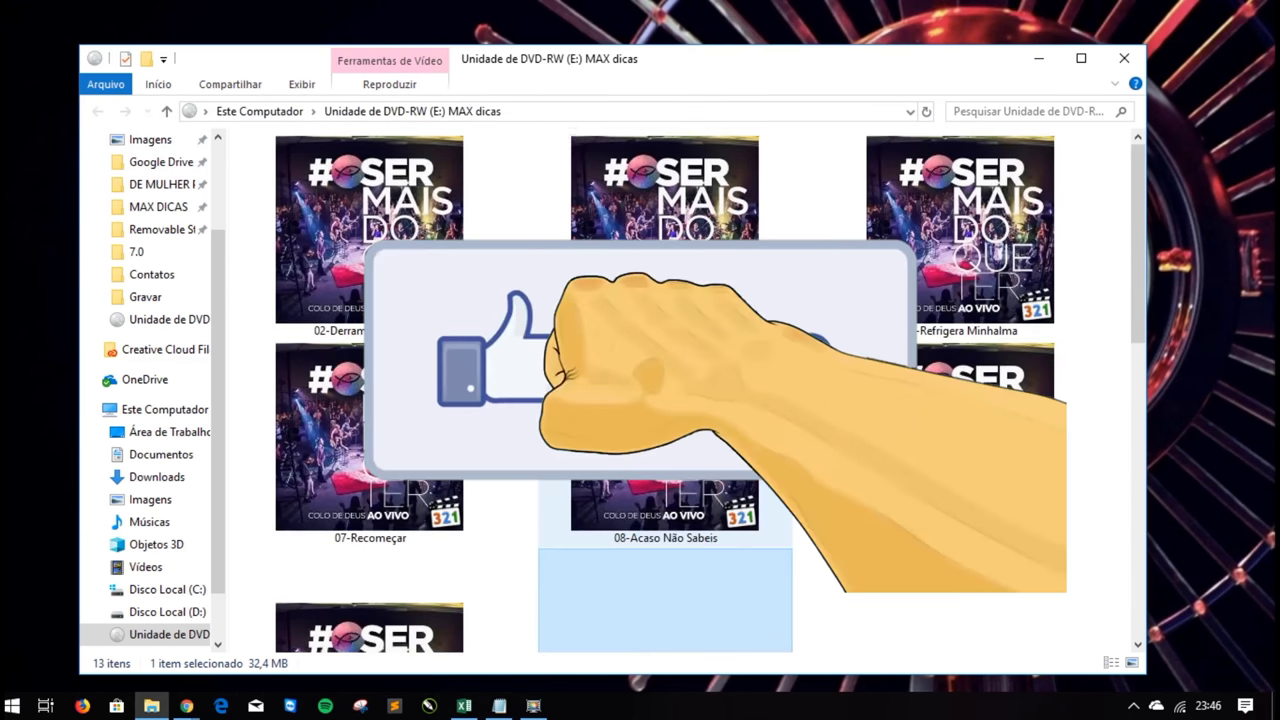
{"action": "left_click", "coordinate": [809, 272]}
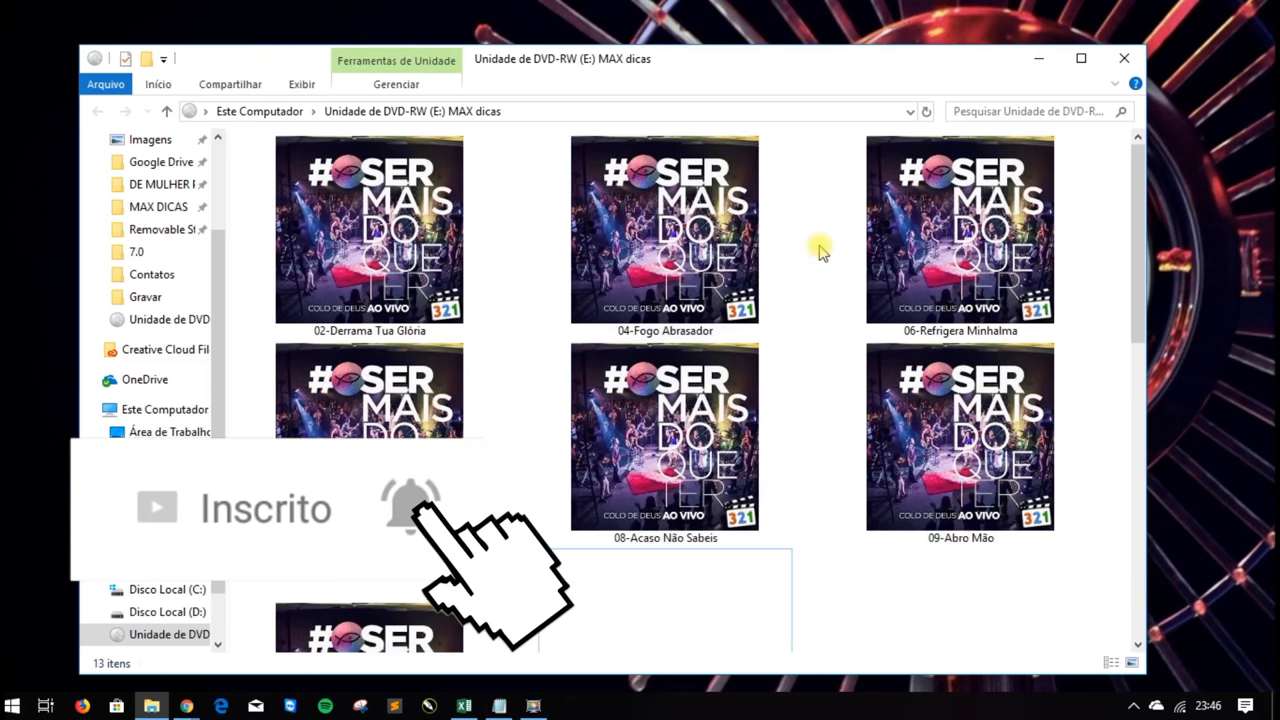
{"action": "scroll", "coordinate": [814, 251], "scroll_direction": "down", "scroll_amount": 3}
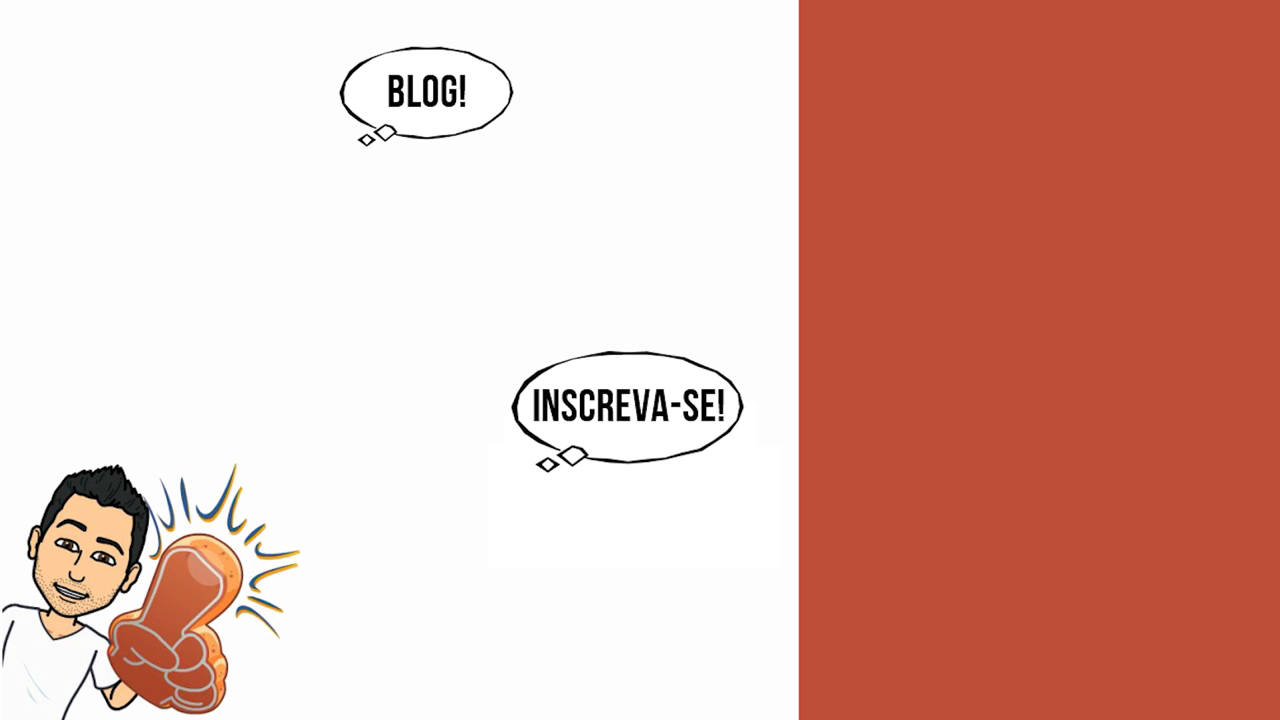